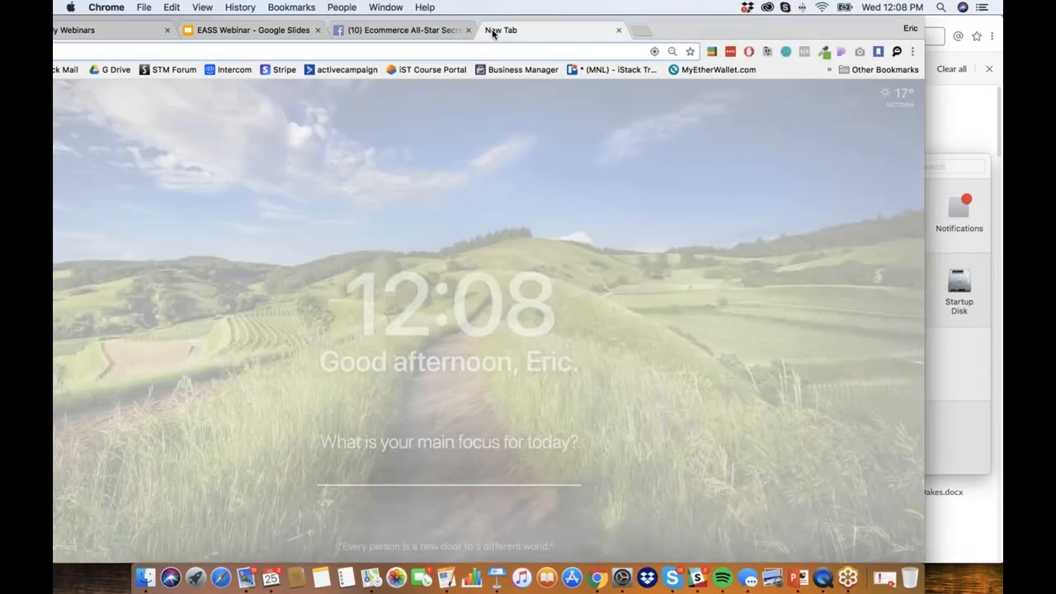
{"action": "type", "text": "paypal.com"}
- Load paypal.com in the new Chrome tab
{"action": "key", "text": "Return"}
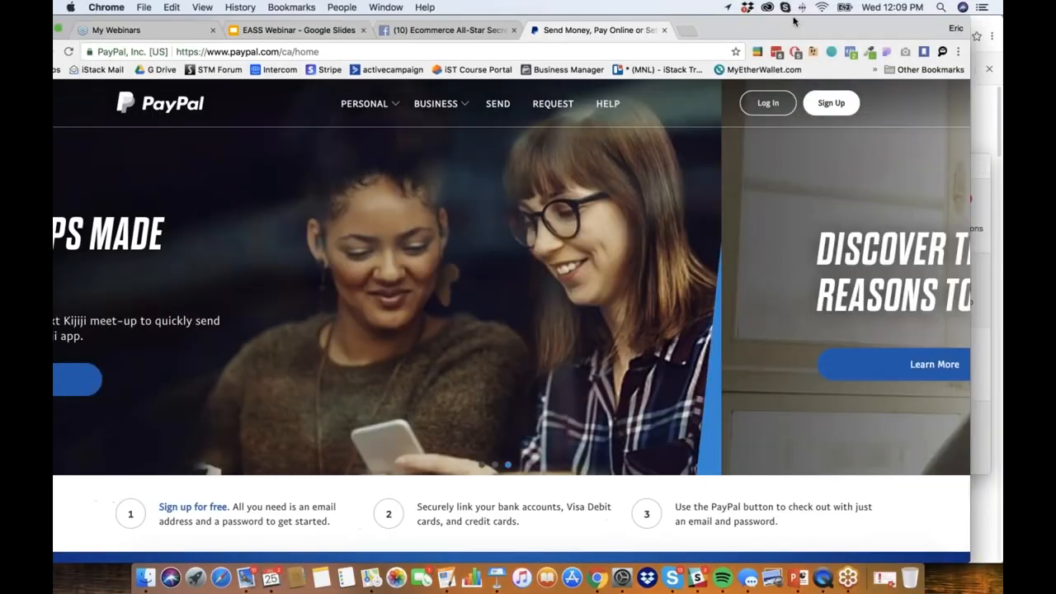
- Hide and restore the Chrome window, then return to the EASS Webinar Slides tab
{"action": "key", "text": "super+m"}
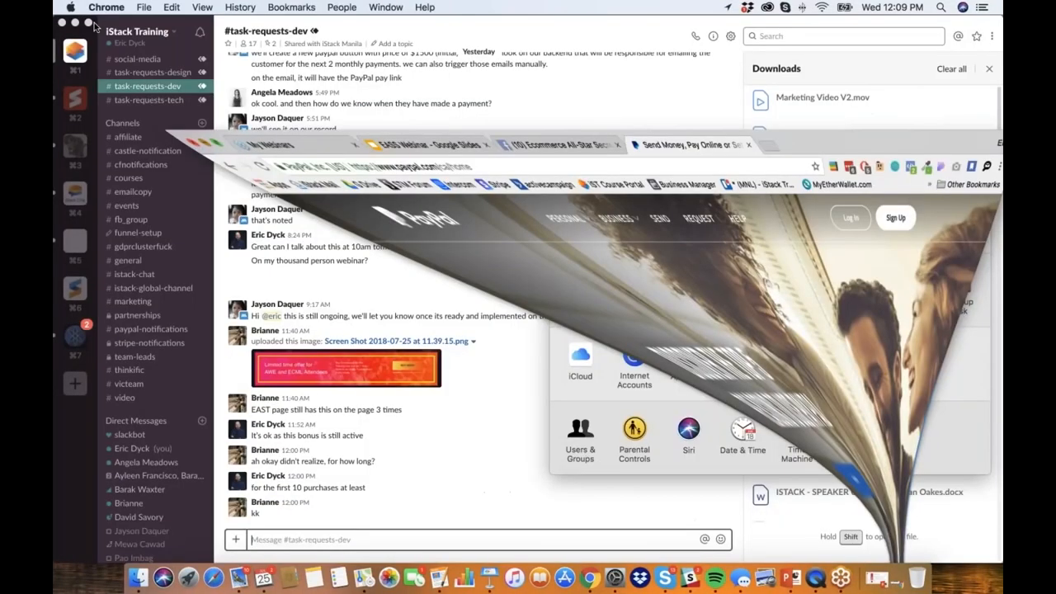
{"action": "left_click", "coordinate": [590, 580]}
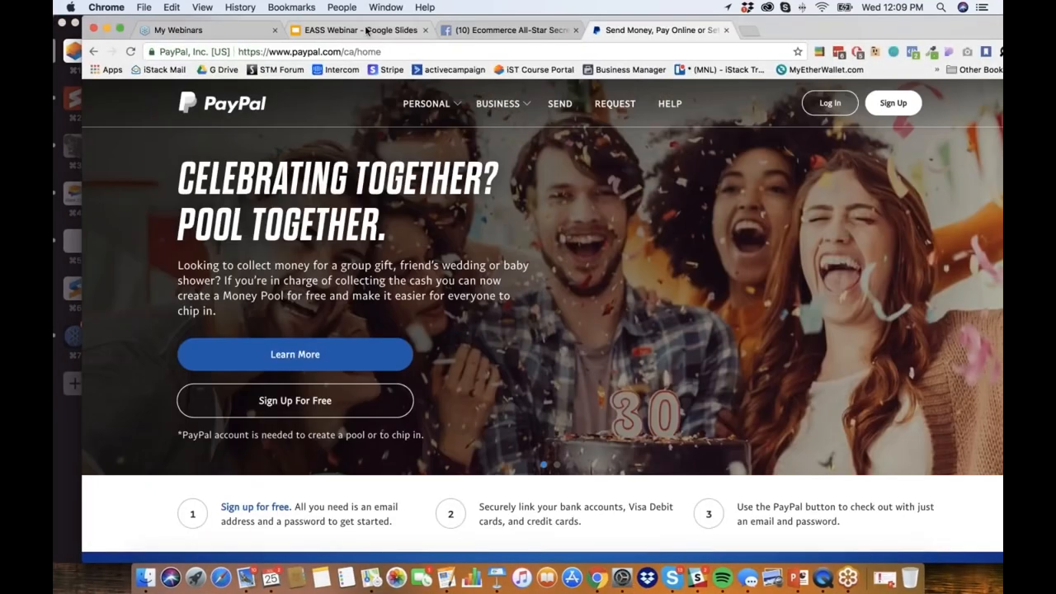
{"action": "left_click", "coordinate": [347, 30]}
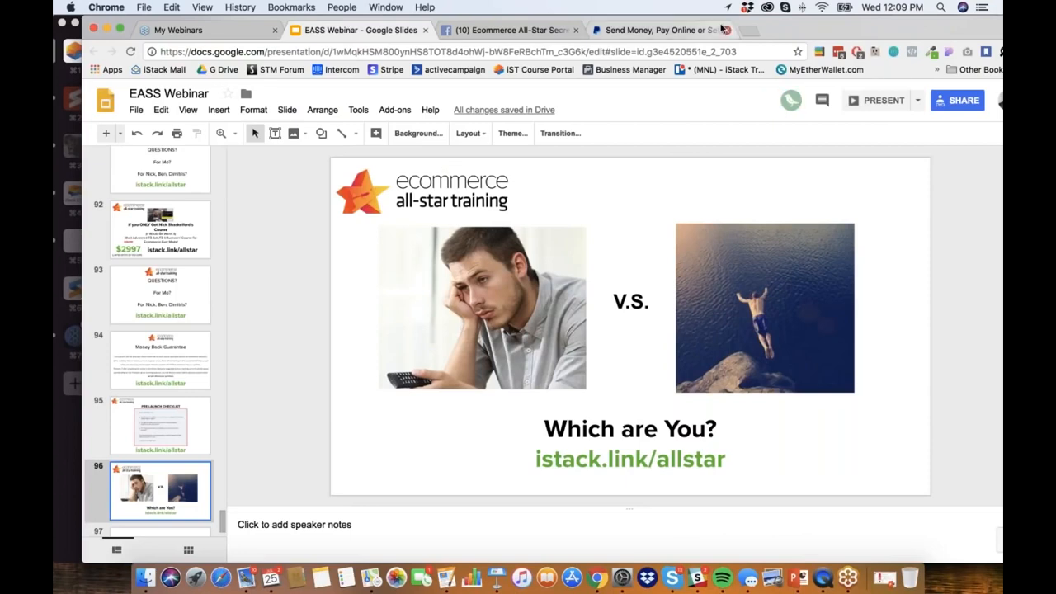
- Close the PayPal tab, leaving the deck on slide 96 'Which are You?'
{"action": "left_click", "coordinate": [726, 30]}
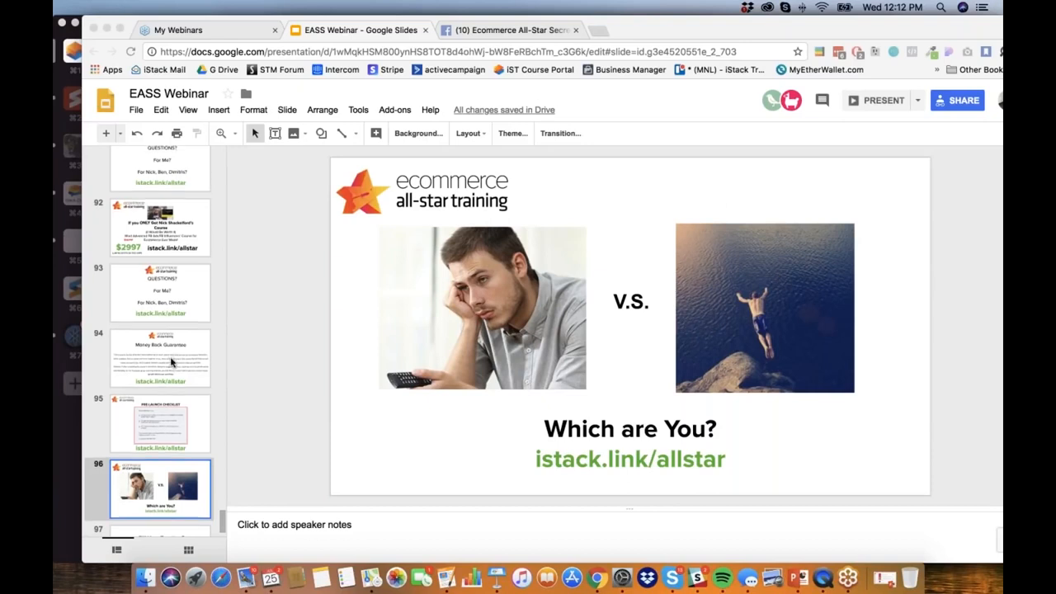
{"action": "scroll", "coordinate": [172, 363], "scroll_direction": "down", "scroll_amount": 2}
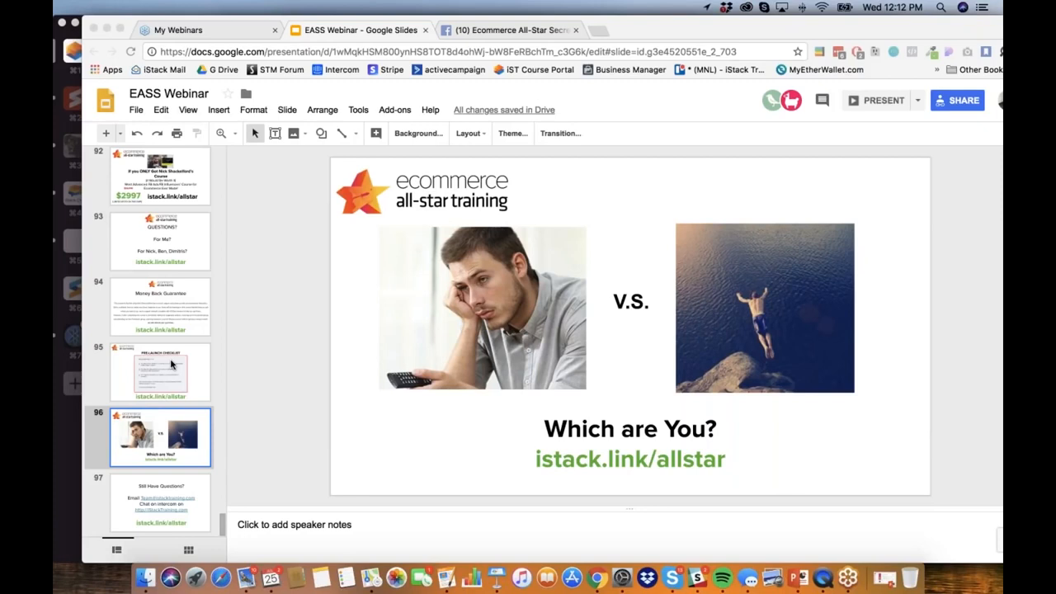
- Show slide 97 'Still Have Questions?' with the contact email and website
{"action": "left_click", "coordinate": [192, 486]}
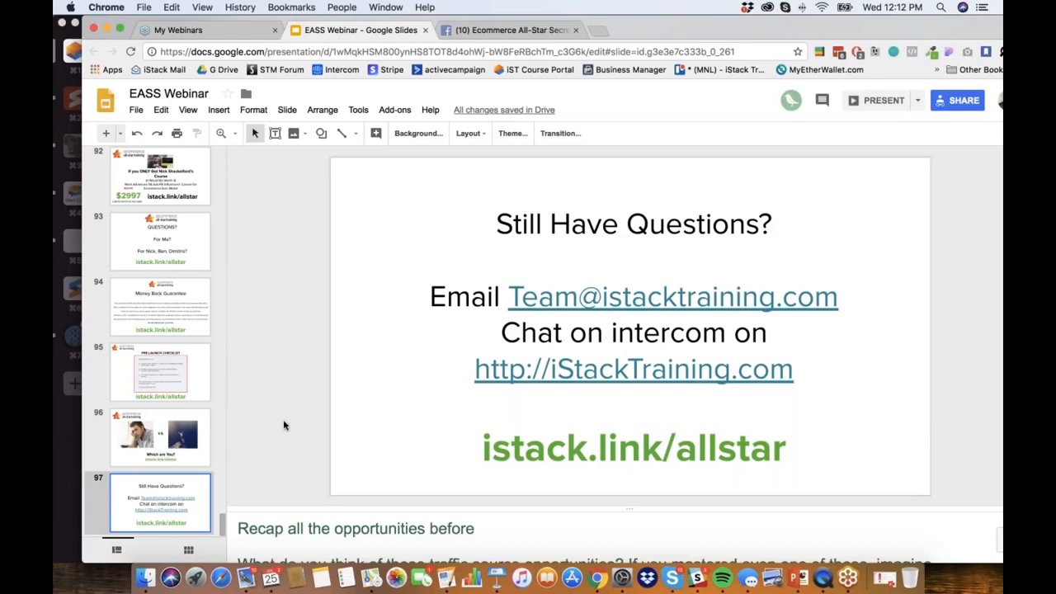
- Step back two slides to slide 95 'Pre-Launch Checklist'
{"action": "key", "text": "Up"}
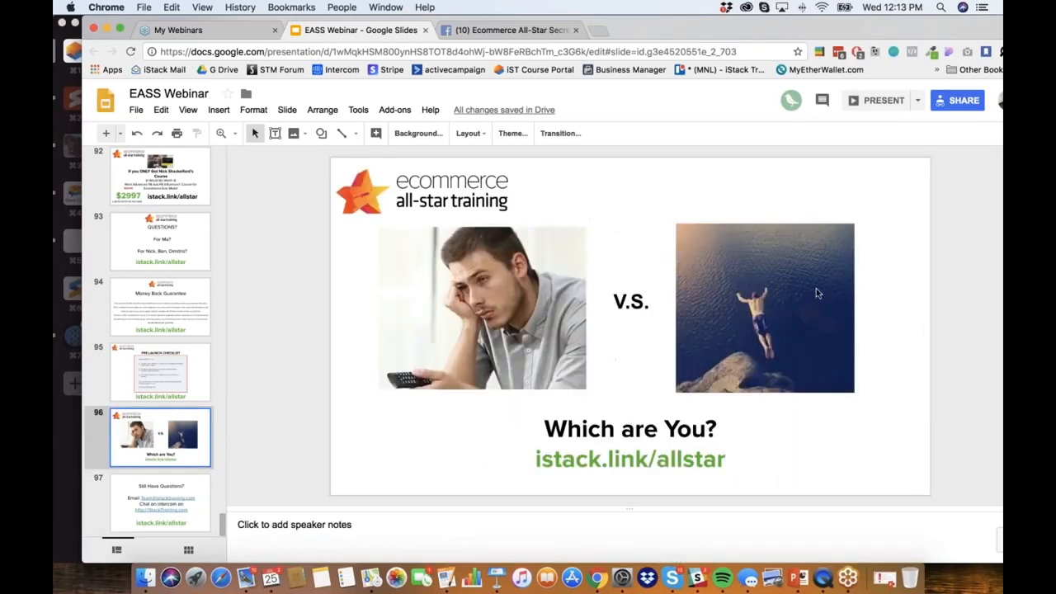
{"action": "key", "text": "Up"}
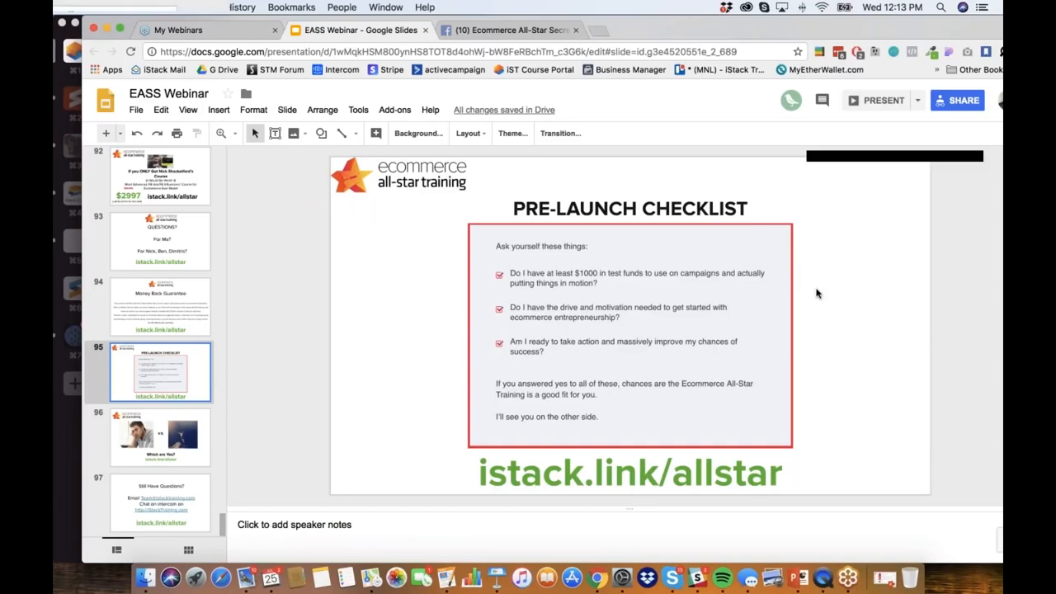